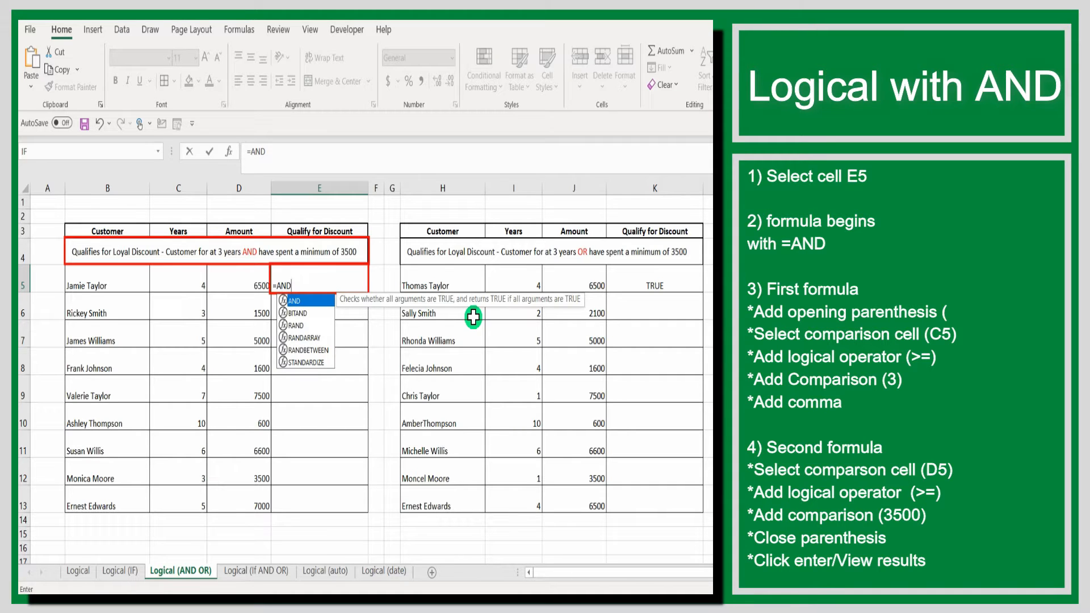
Complete the formula in cell E5 as =AND(C5>=3,D5>=3500) to test the first customer's years and amount.
{"action": "type", "text": "("}
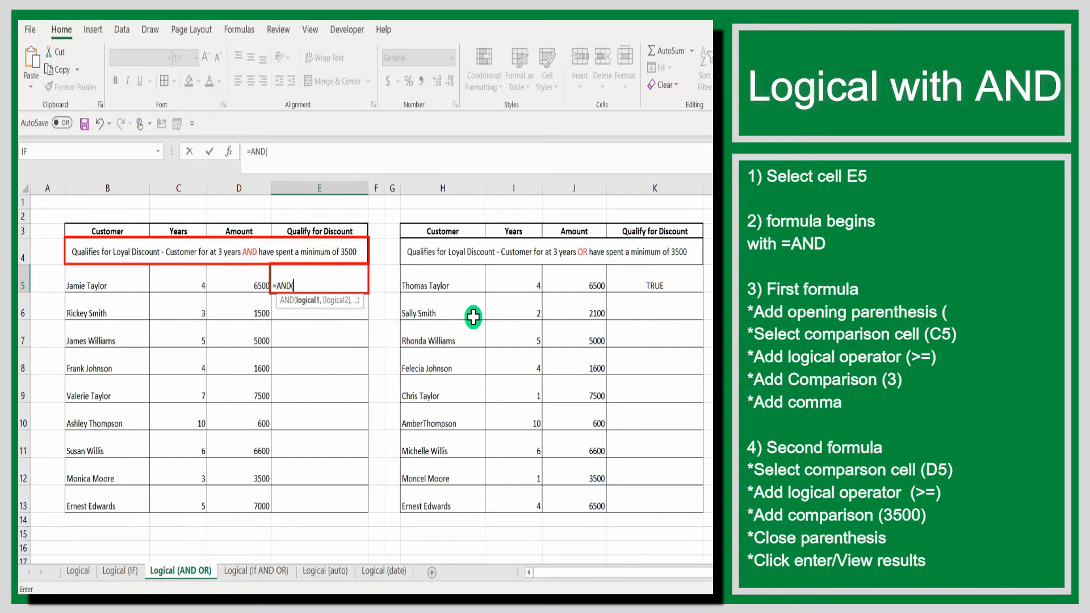
{"action": "left_click", "coordinate": [179, 278]}
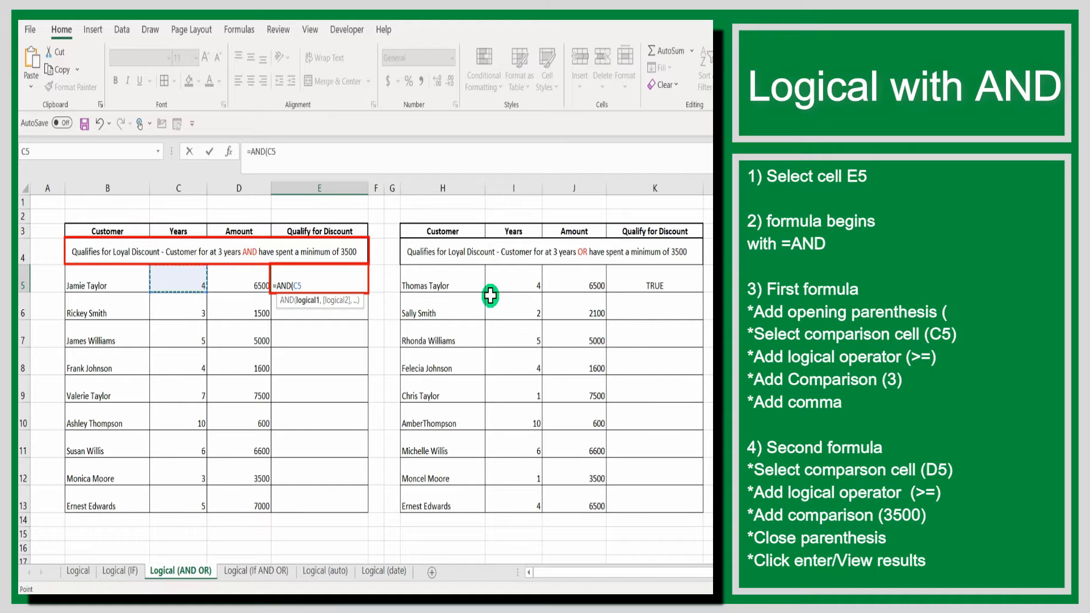
{"action": "type", "text": "<"}
{"action": "type", "text": ","}
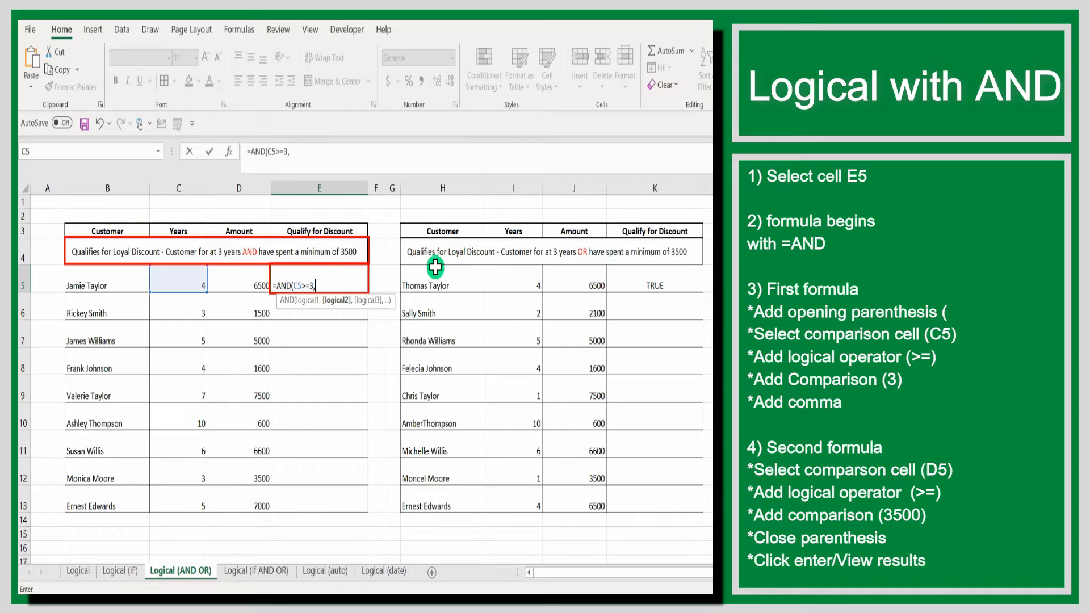
{"action": "left_click", "coordinate": [238, 281]}
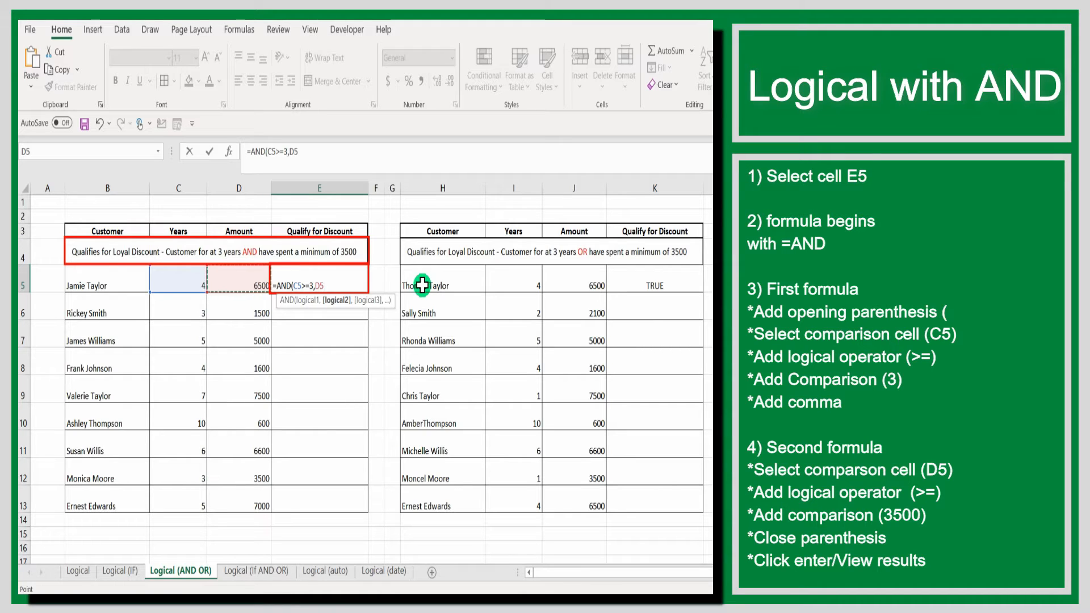
{"action": "type", "text": ">=3"}
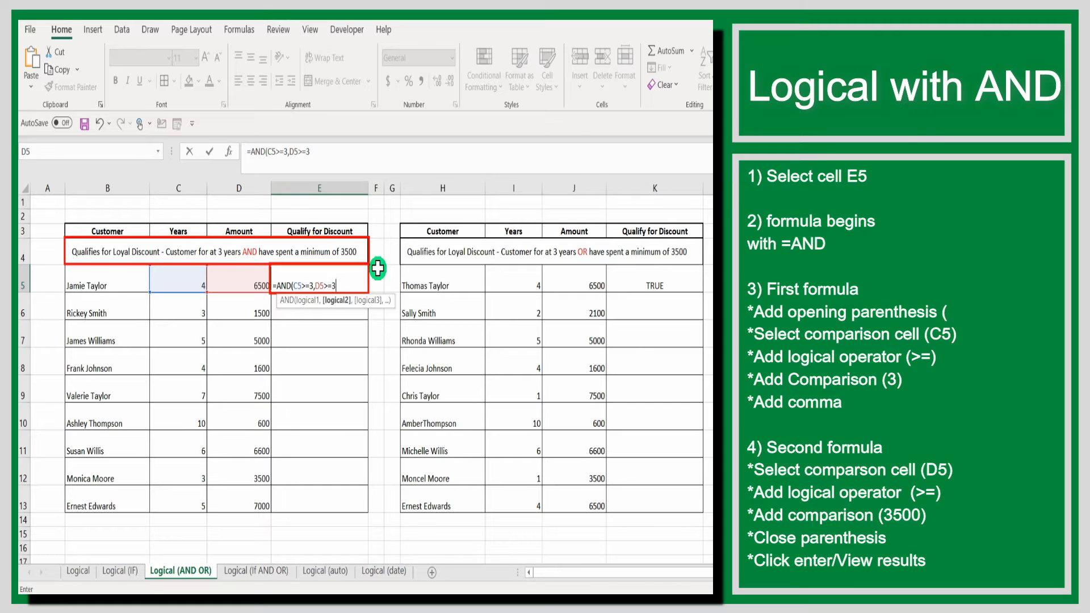
{"action": "type", "text": "500)"}
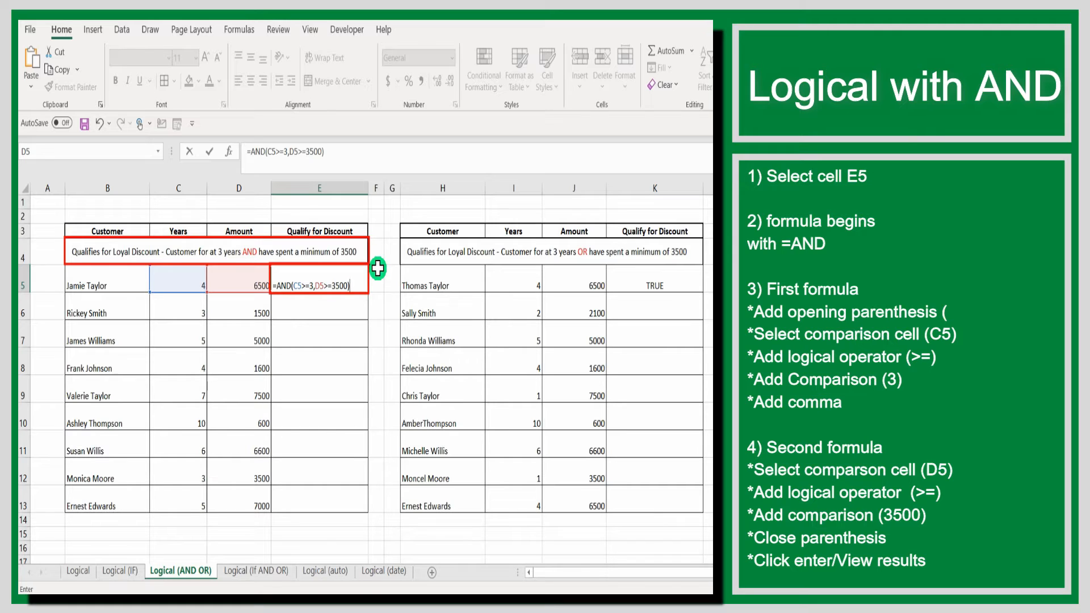
{"action": "key", "text": "Return"}
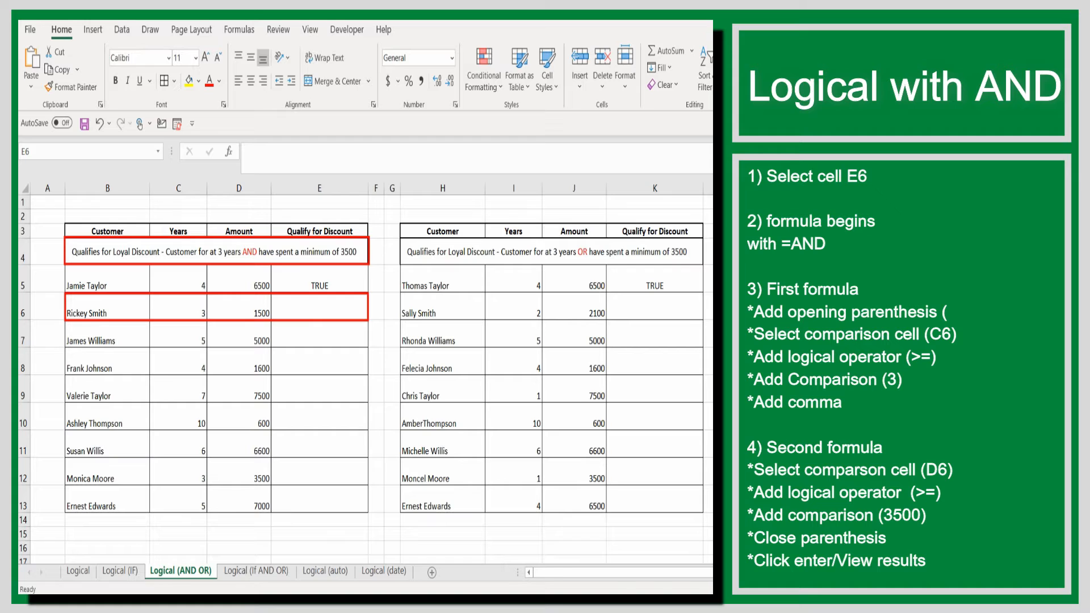
Enter the formula =AND(C6>=3,D6>=3500) in cell E6 for the second customer.
{"action": "double_click", "coordinate": [301, 307]}
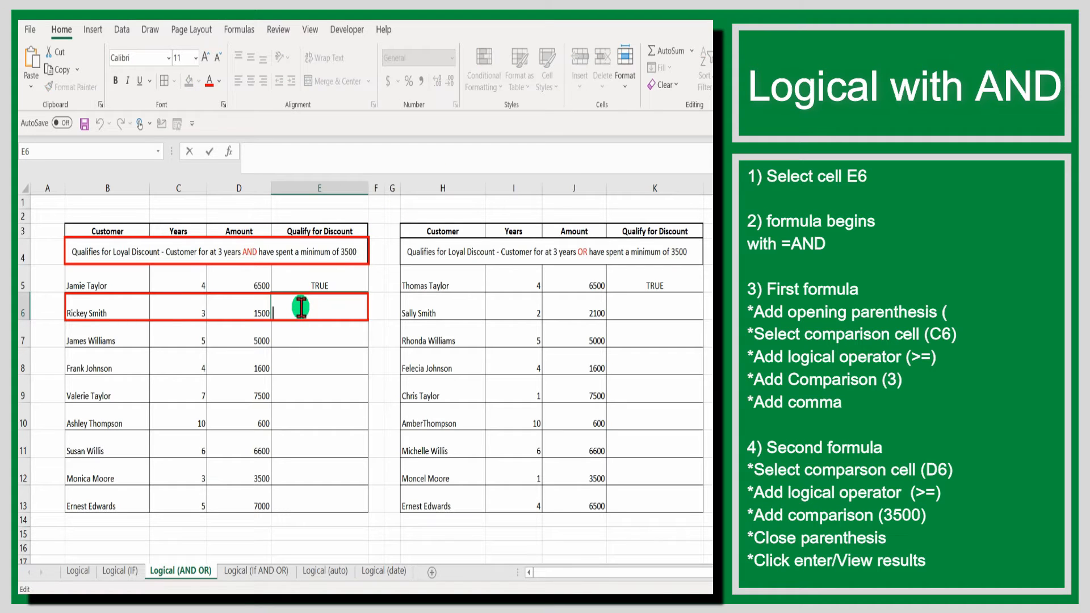
{"action": "type", "text": "=AND"}
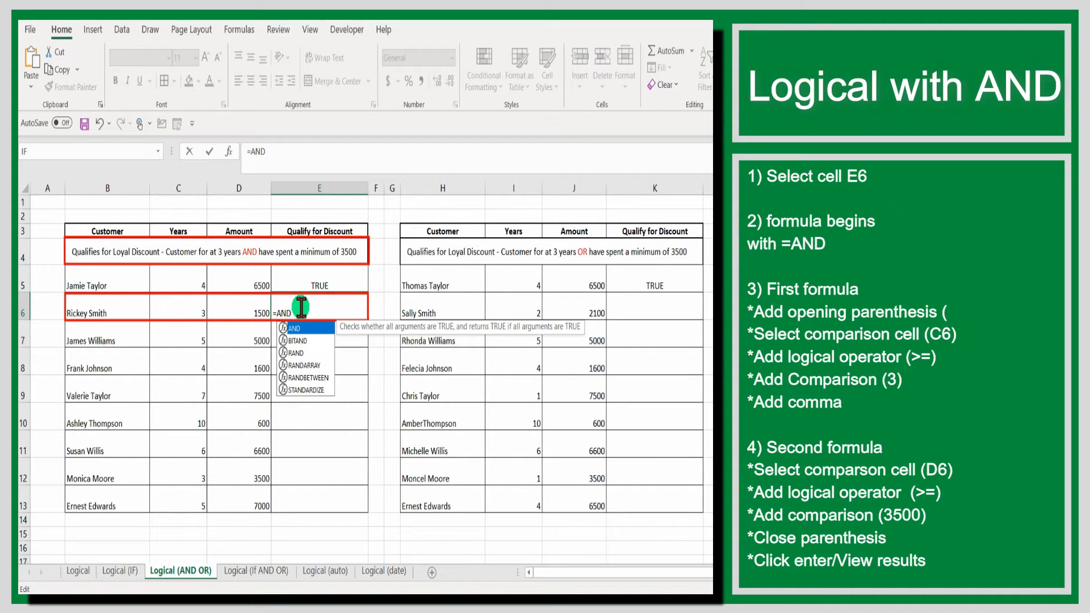
{"action": "type", "text": "("}
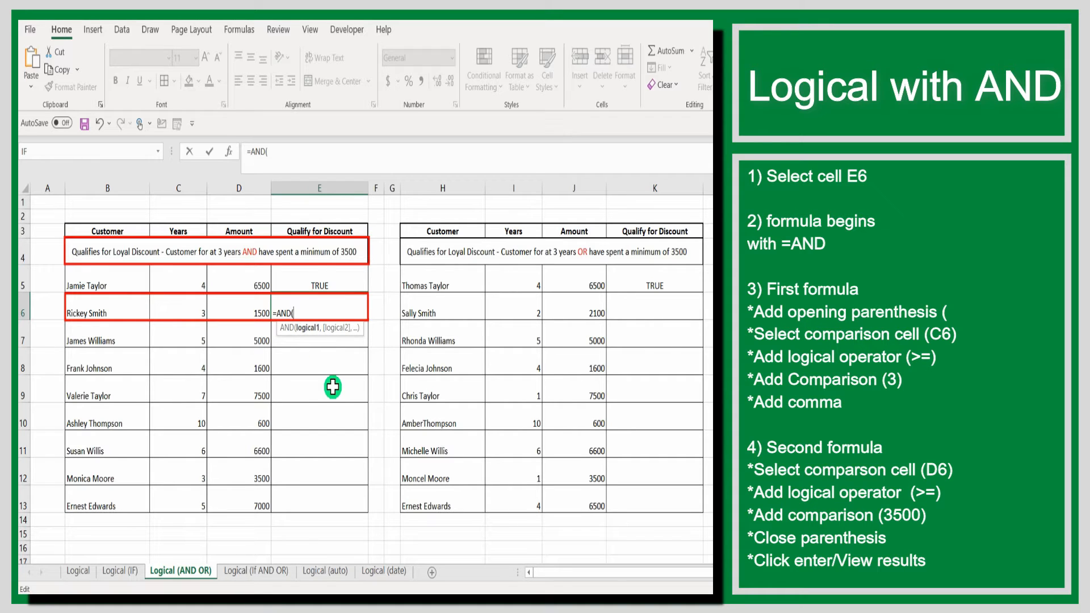
{"action": "left_click", "coordinate": [188, 309]}
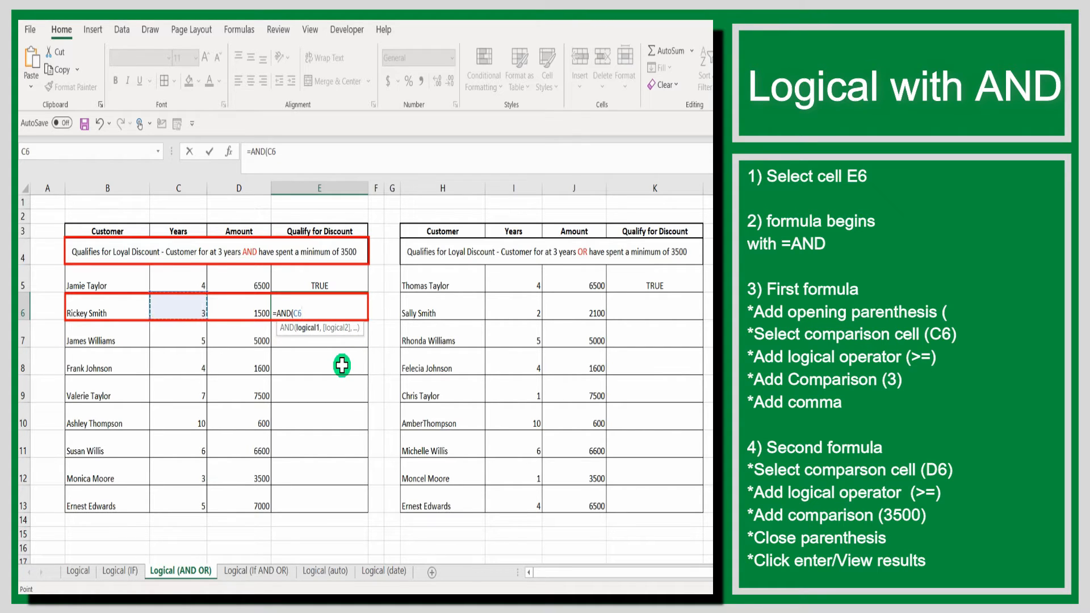
{"action": "type", "text": ">=3"}
{"action": "type", "text": ","}
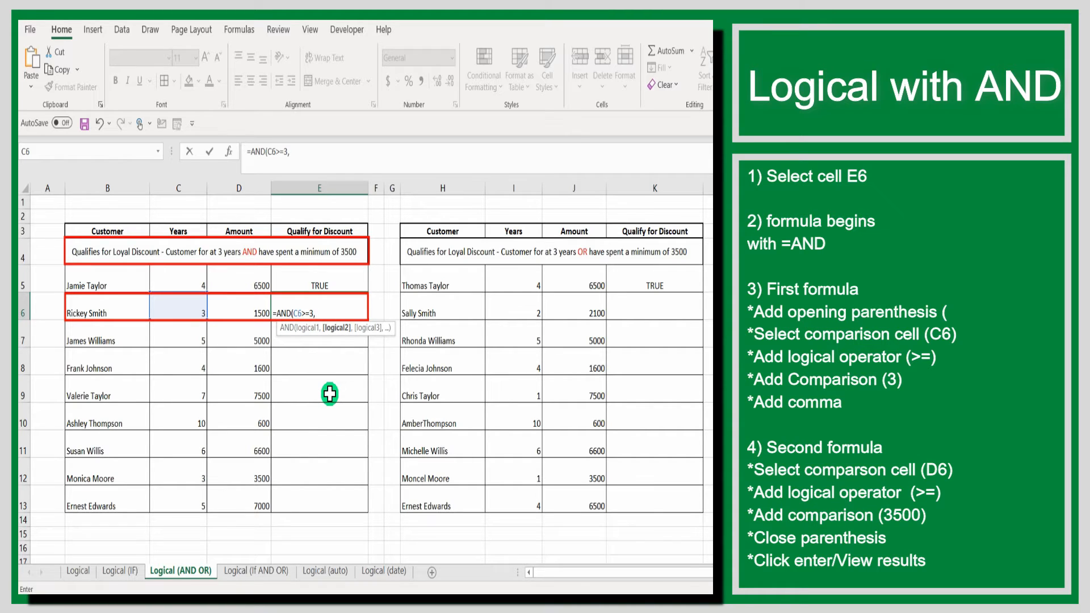
{"action": "left_click", "coordinate": [248, 305]}
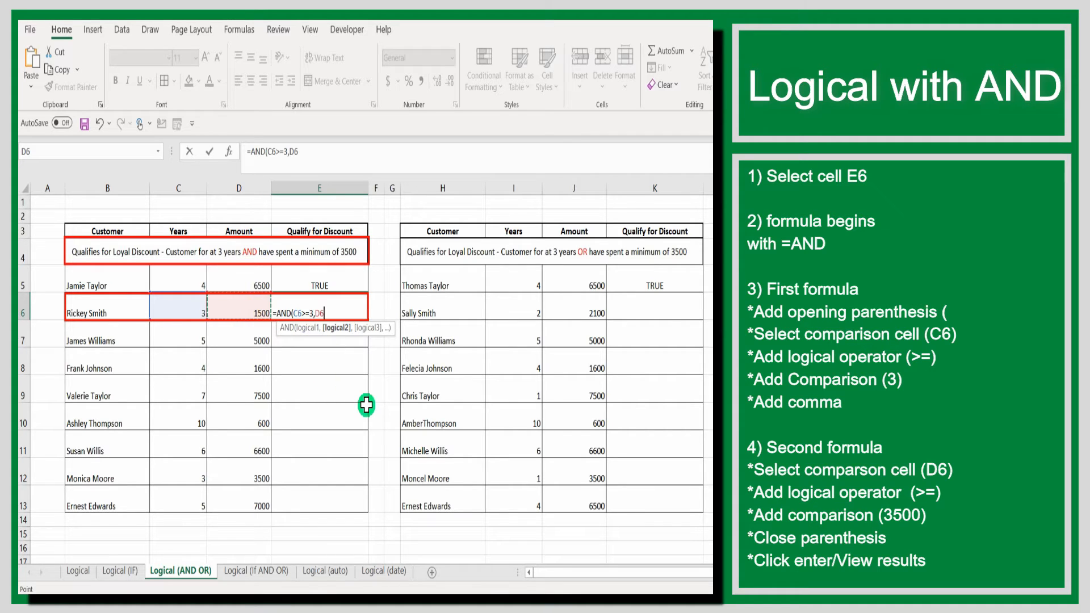
{"action": "type", "text": ">"}
{"action": "type", "text": "-"}
{"action": "type", "text": "="}
{"action": "type", "text": "350"}
{"action": "type", "text": "0)"}
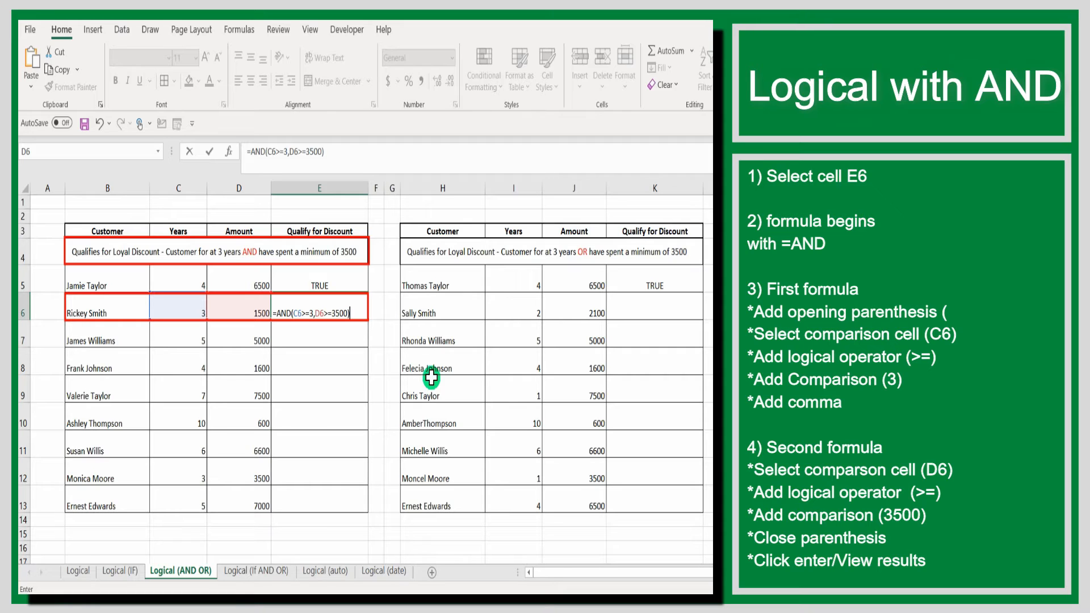
{"action": "key", "text": "Return"}
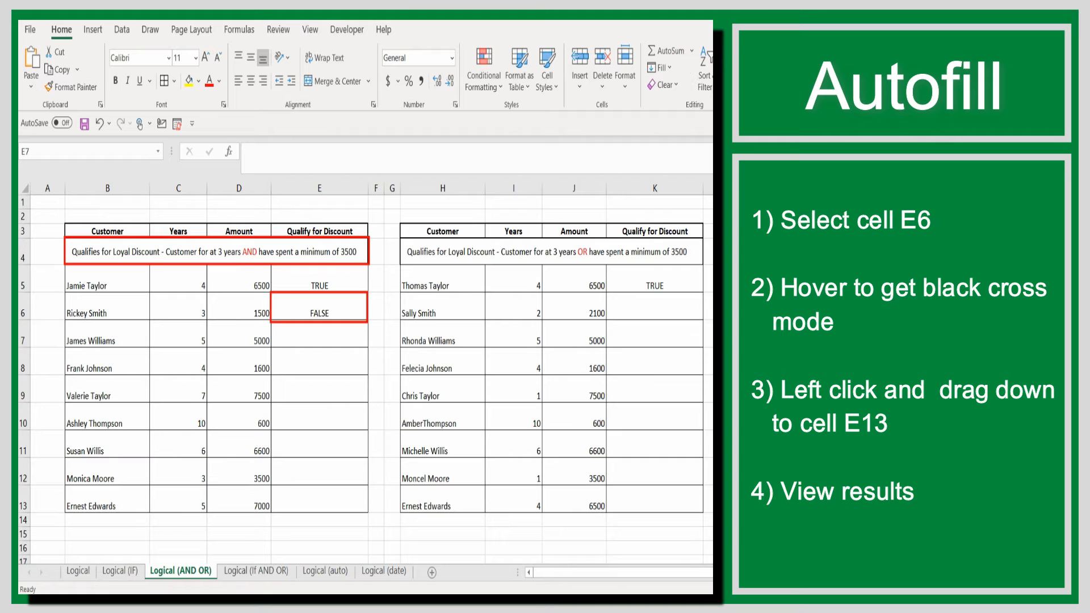
Autofill the AND formula from cell E6 down through cell E13.
{"action": "left_click", "coordinate": [366, 319]}
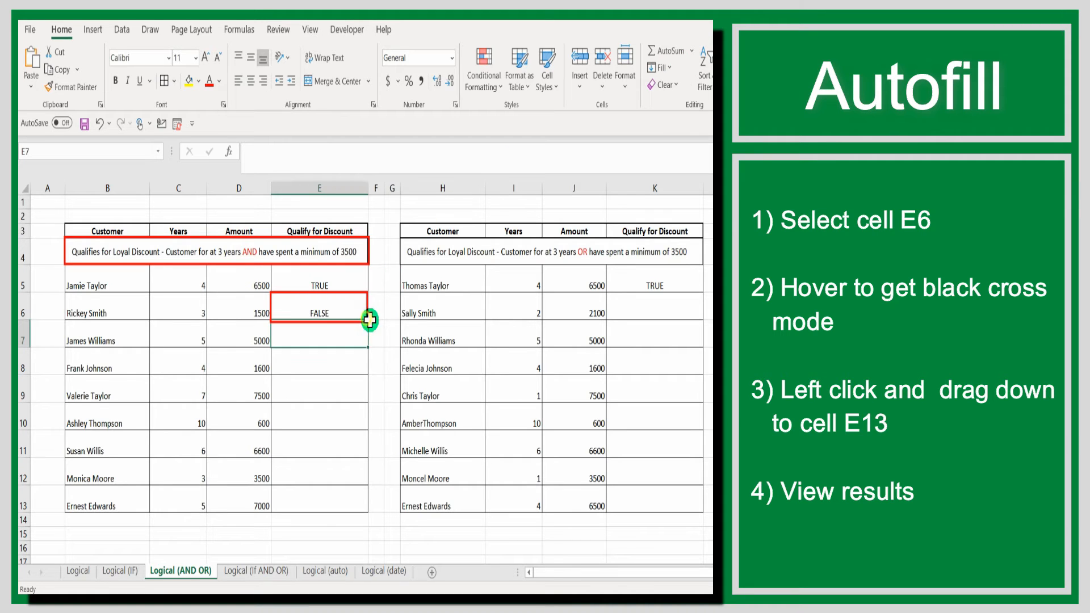
{"action": "left_click", "coordinate": [369, 322]}
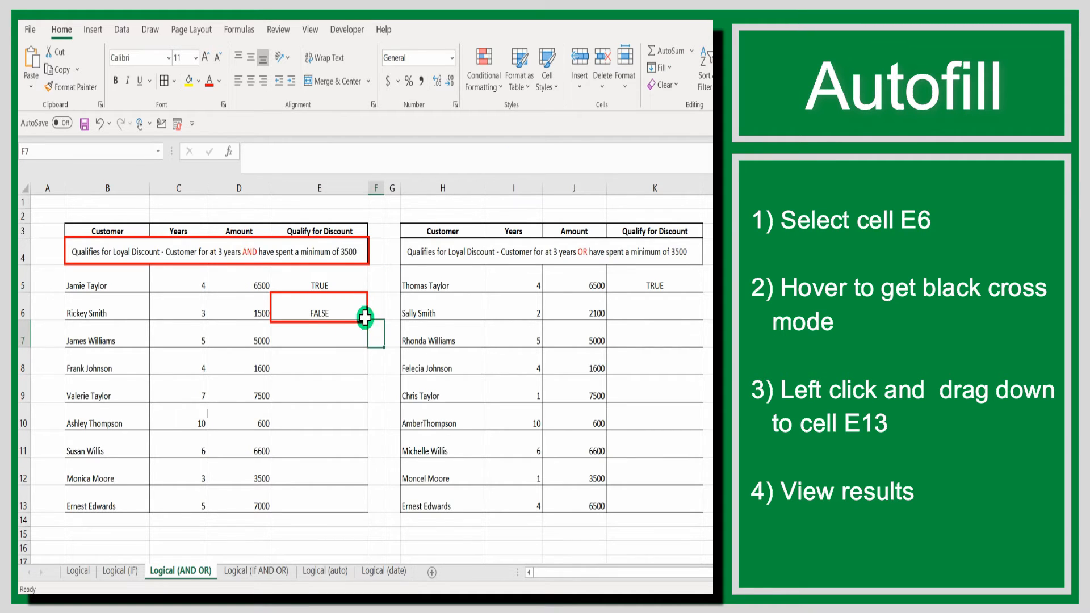
{"action": "left_click", "coordinate": [361, 312]}
{"action": "left_click_drag", "start_coordinate": [367, 322], "coordinate": [366, 514]}
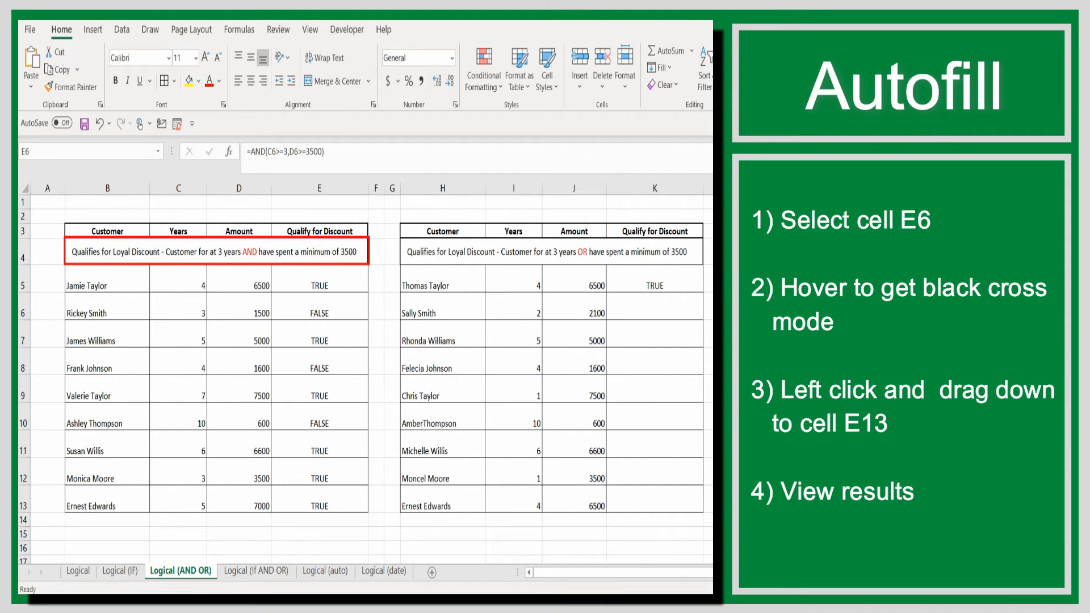
Check the years and amounts of the customers in rows 7 to 13 against their AND discount results in column E.
{"action": "left_click_drag", "start_coordinate": [272, 263], "coordinate": [368, 512]}
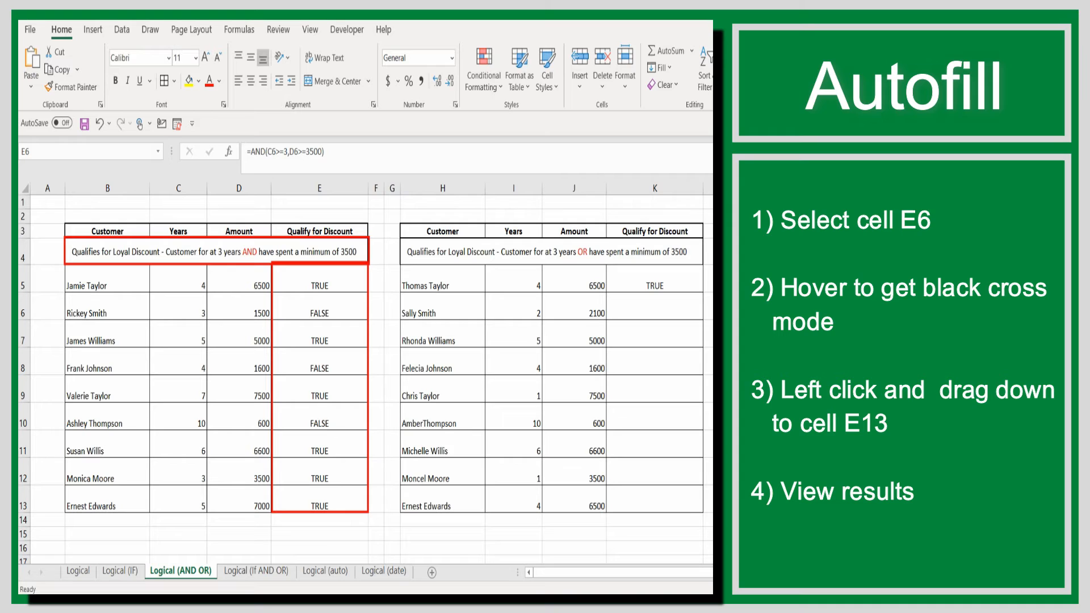
{"action": "left_click", "coordinate": [86, 335]}
{"action": "left_click_drag", "start_coordinate": [87, 357], "coordinate": [260, 355]}
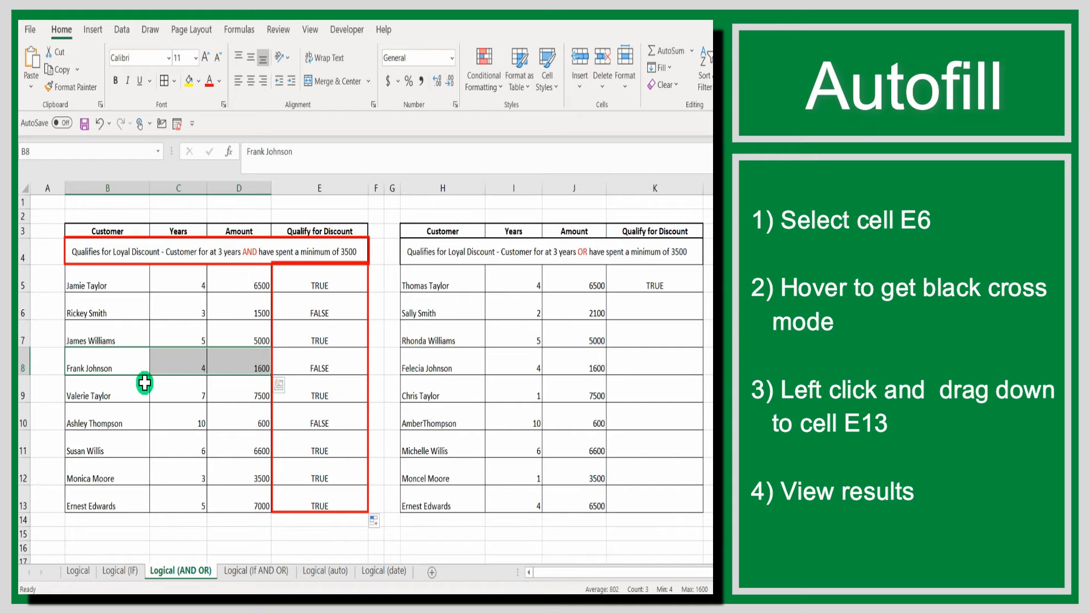
{"action": "left_click_drag", "start_coordinate": [90, 396], "coordinate": [250, 397]}
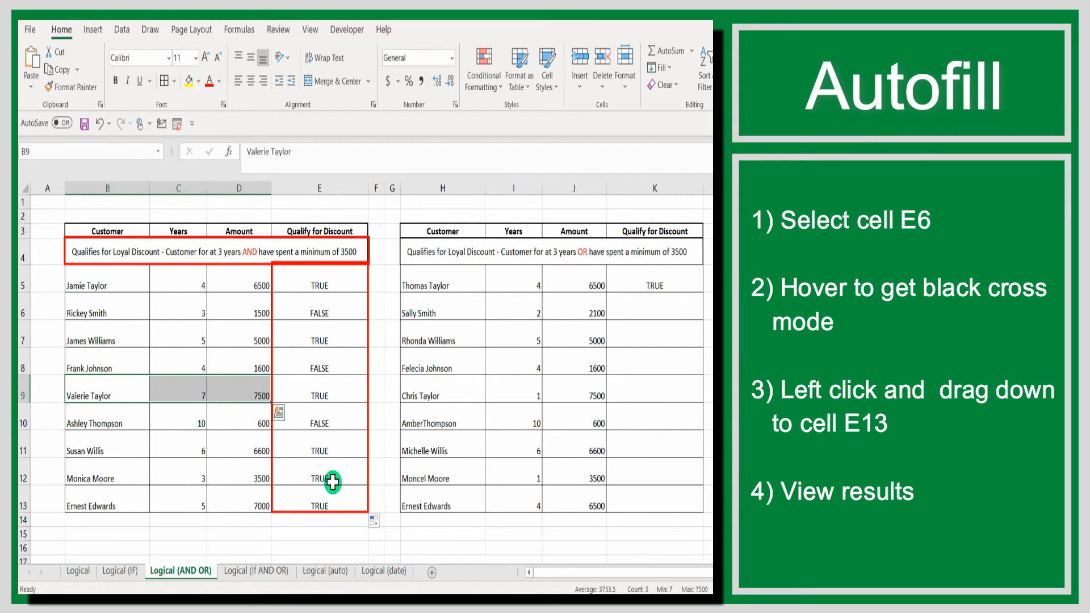
{"action": "left_click_drag", "start_coordinate": [101, 413], "coordinate": [253, 424]}
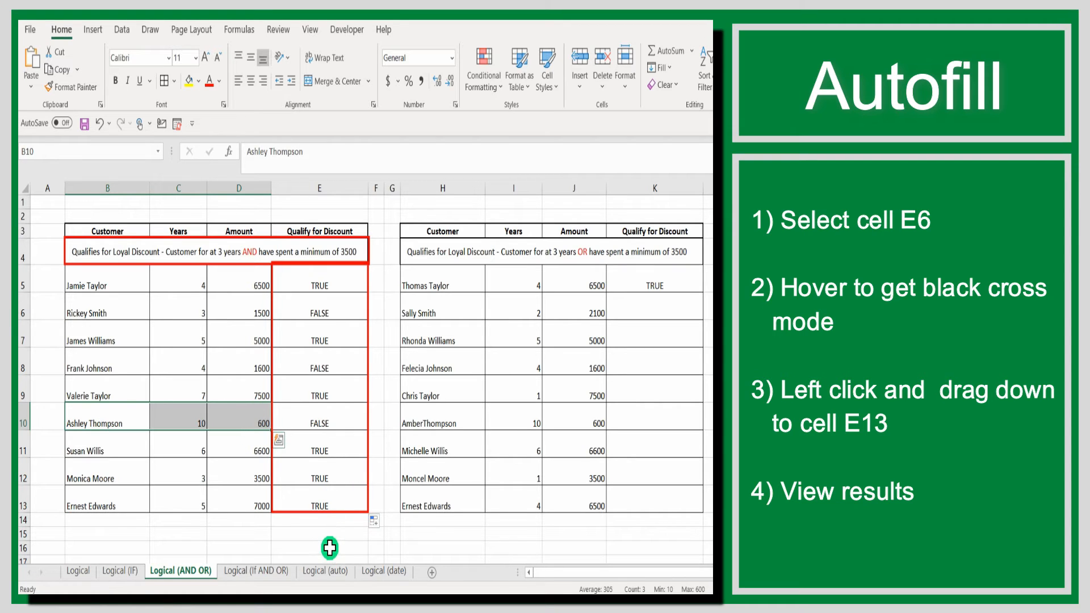
{"action": "left_click", "coordinate": [93, 442]}
{"action": "left_click_drag", "start_coordinate": [171, 440], "coordinate": [234, 441]}
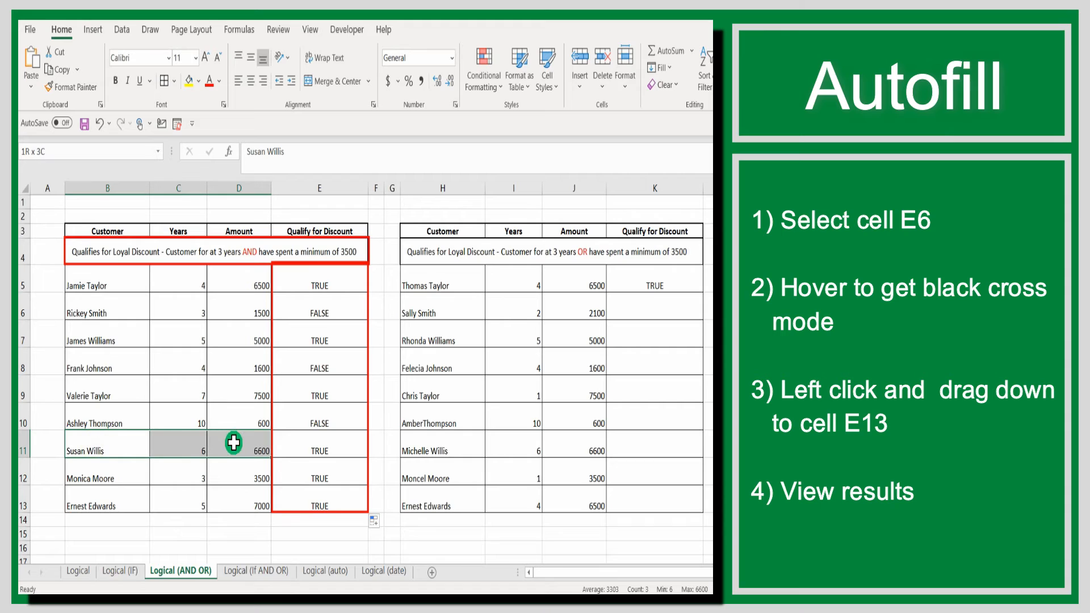
{"action": "left_click_drag", "start_coordinate": [93, 477], "coordinate": [241, 476]}
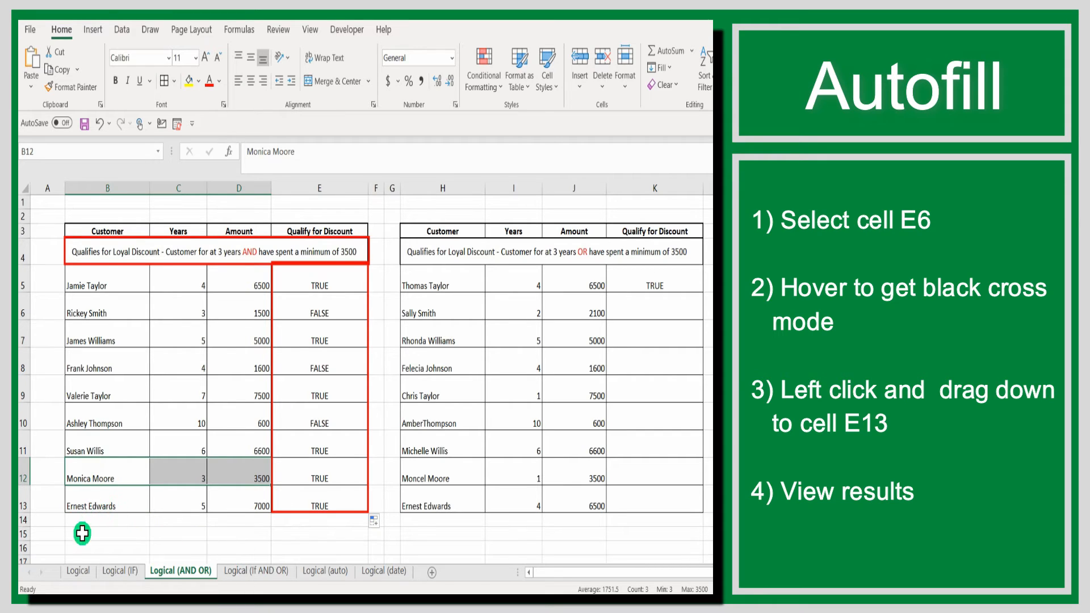
{"action": "left_click_drag", "start_coordinate": [75, 501], "coordinate": [239, 508]}
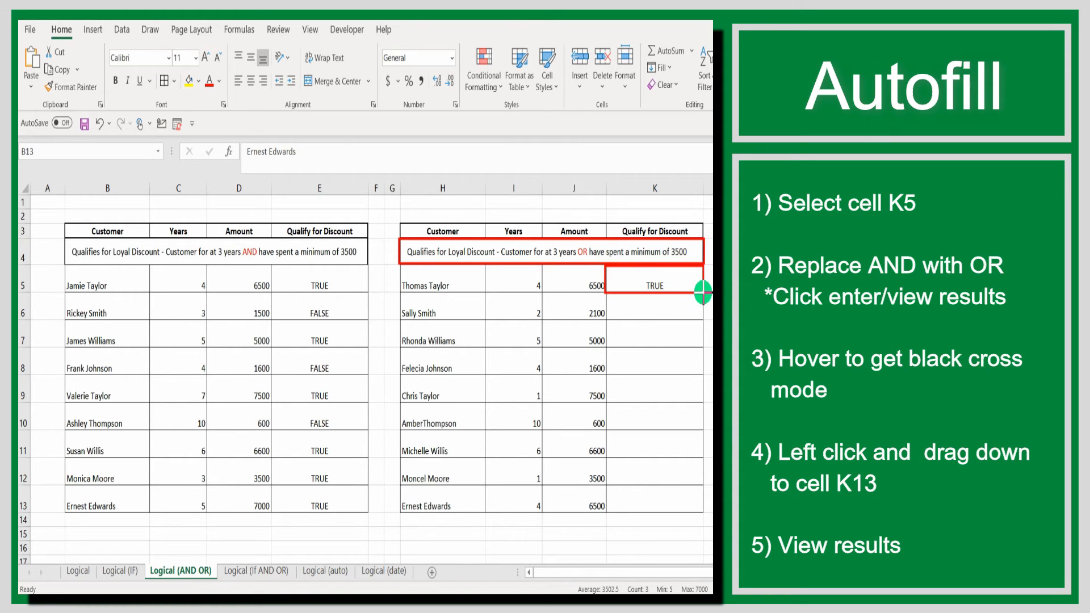
Replace AND with OR in the formula in cell K5 so it reads =OR(I5>=3,J5>=3500).
{"action": "left_click", "coordinate": [674, 278]}
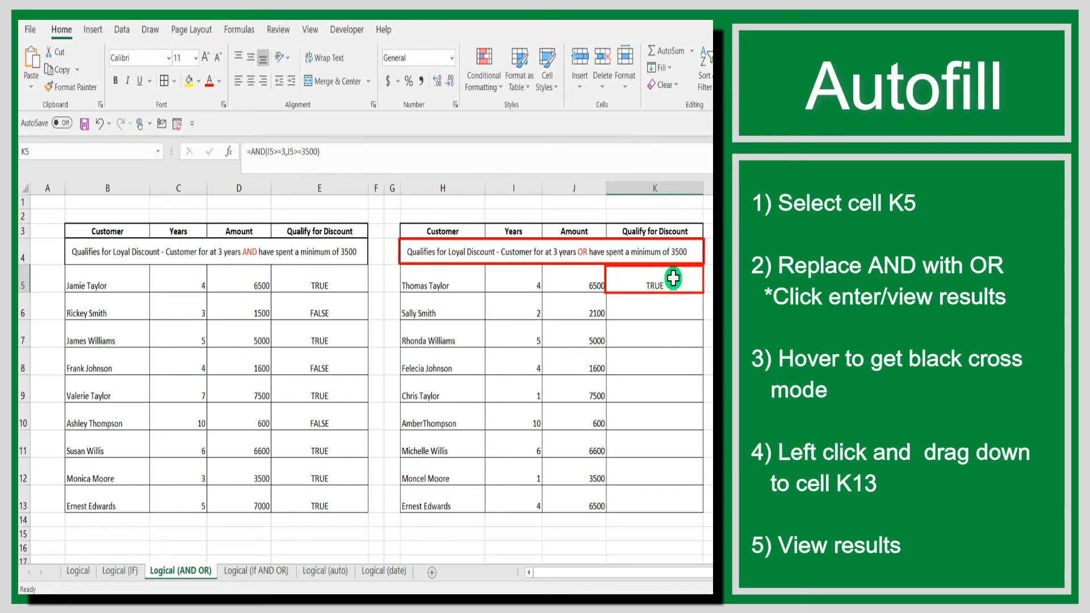
{"action": "left_click", "coordinate": [325, 150]}
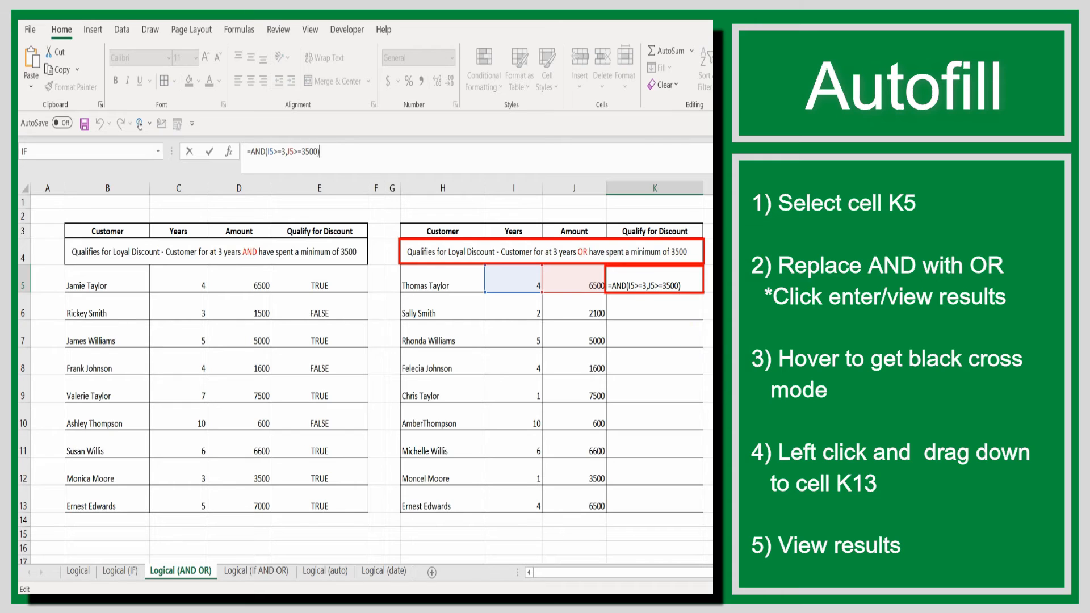
{"action": "left_click", "coordinate": [265, 151]}
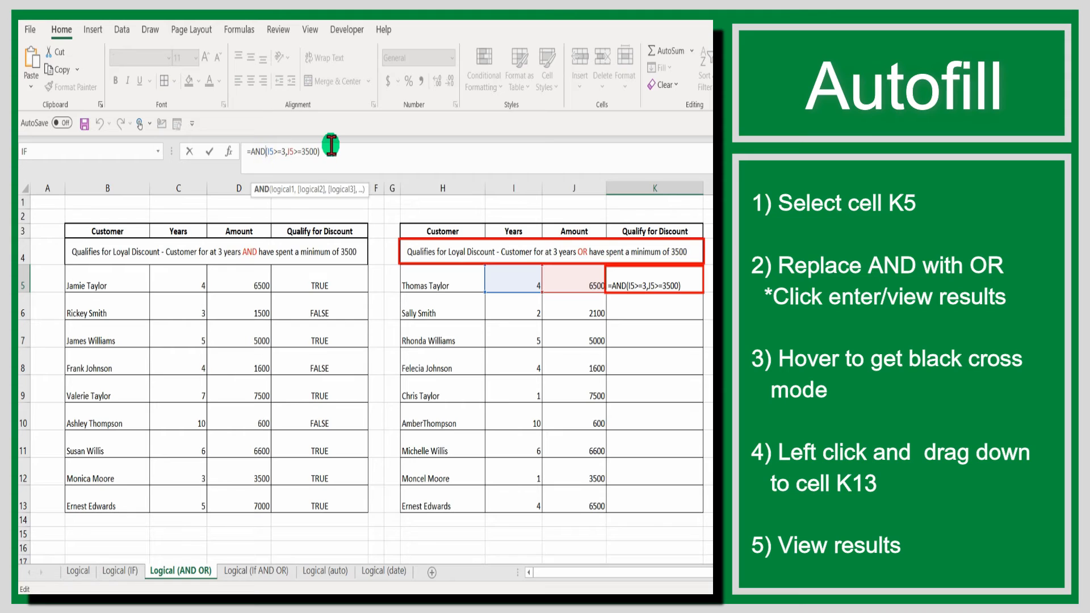
{"action": "key", "text": "BackSpace"}
{"action": "key", "text": "BackSpace"}
{"action": "key", "text": "BackSpace"}
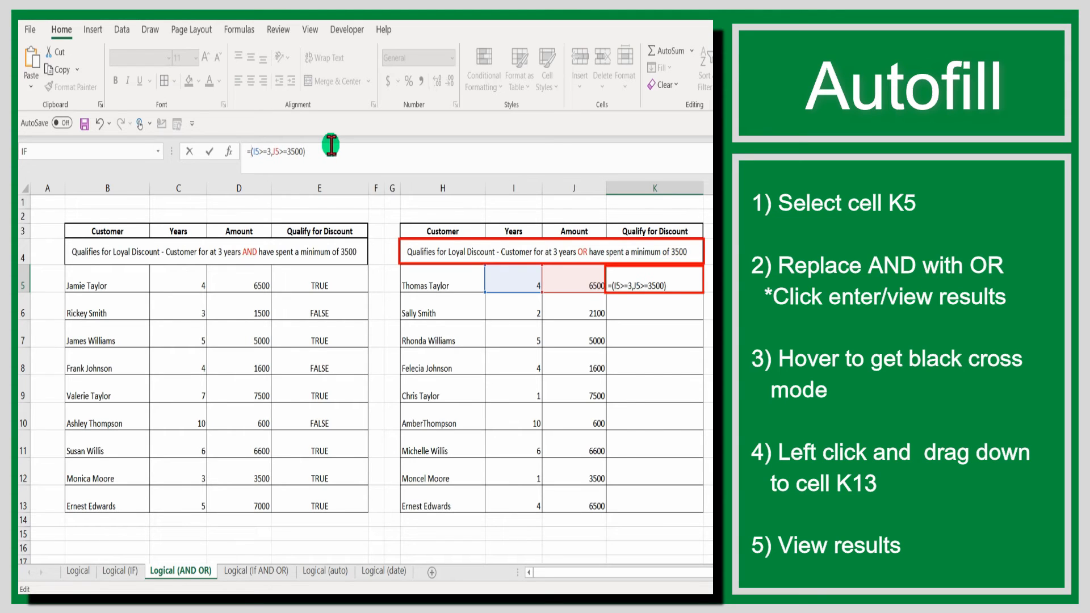
{"action": "type", "text": "OR"}
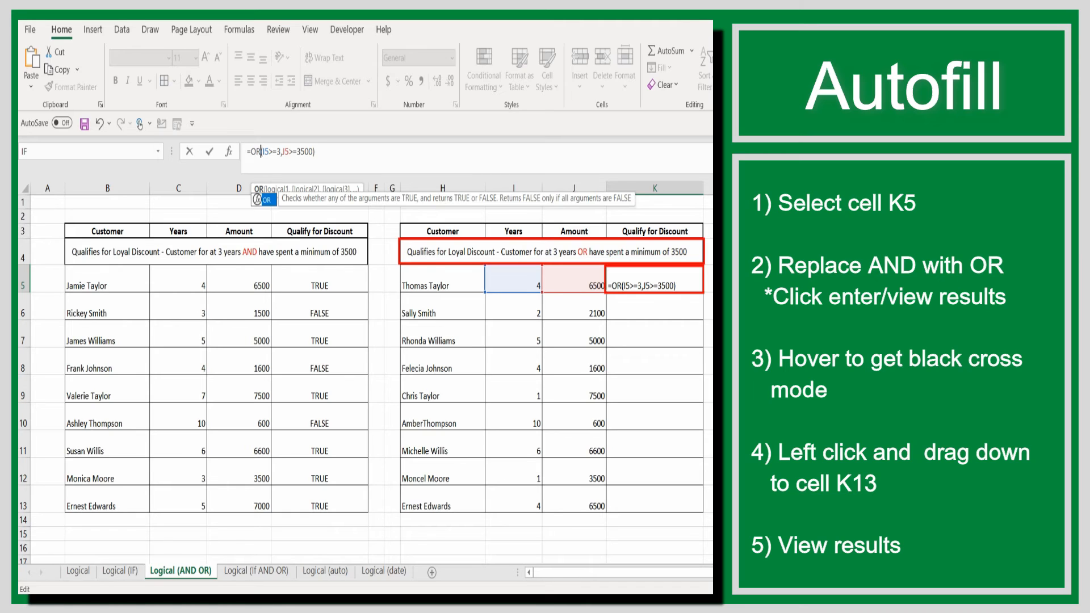
{"action": "key", "text": "Return"}
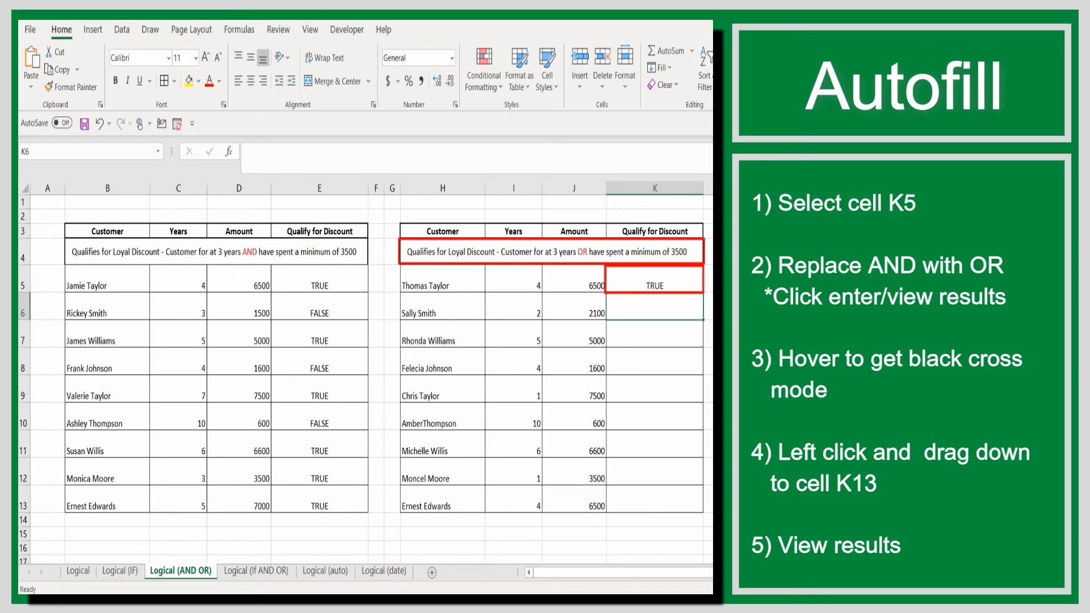
Autofill the OR formula from cell K5 down through cell K13.
{"action": "double_click", "coordinate": [699, 295]}
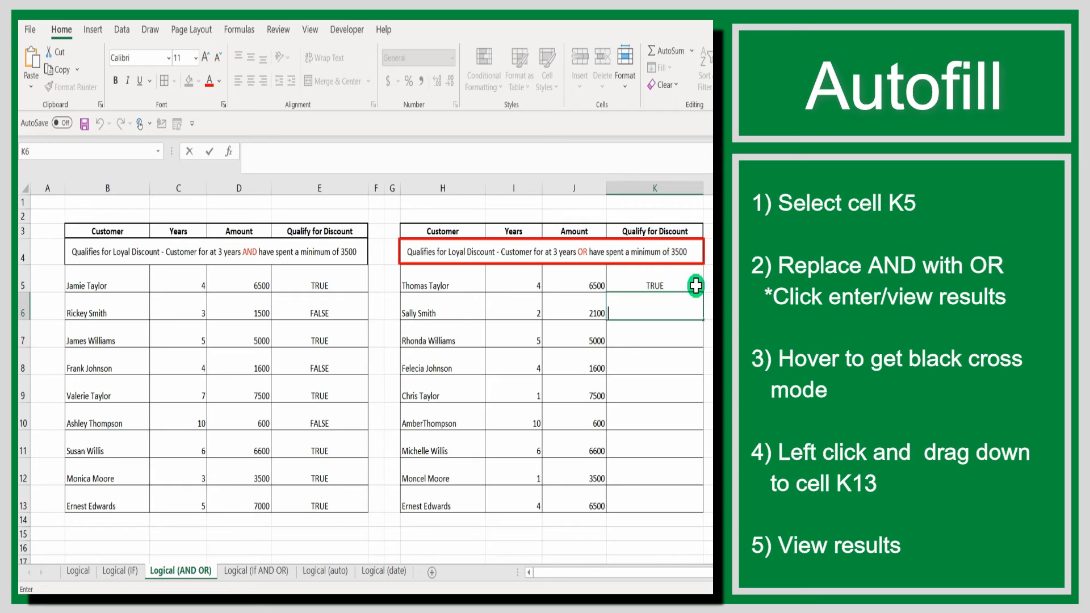
{"action": "left_click", "coordinate": [697, 285]}
{"action": "mouse_move", "coordinate": [702, 291]}
{"action": "left_mouse_down"}
{"action": "mouse_move", "coordinate": [702, 382]}
{"action": "mouse_move", "coordinate": [707, 296]}
{"action": "left_mouse_up"}
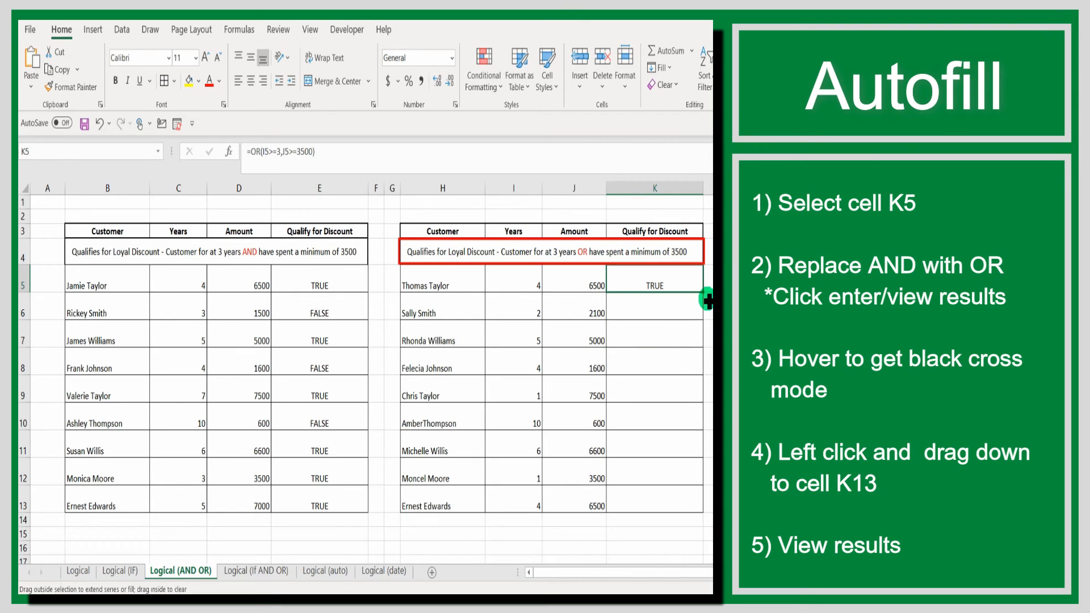
{"action": "left_click_drag", "start_coordinate": [707, 299], "coordinate": [703, 292]}
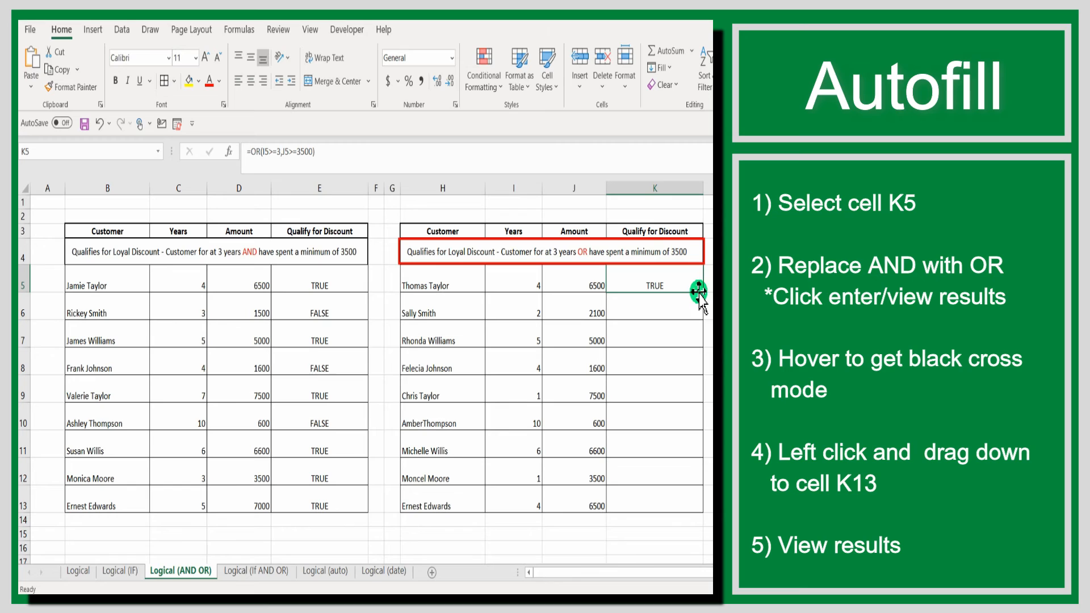
{"action": "left_click_drag", "start_coordinate": [703, 293], "coordinate": [704, 504]}
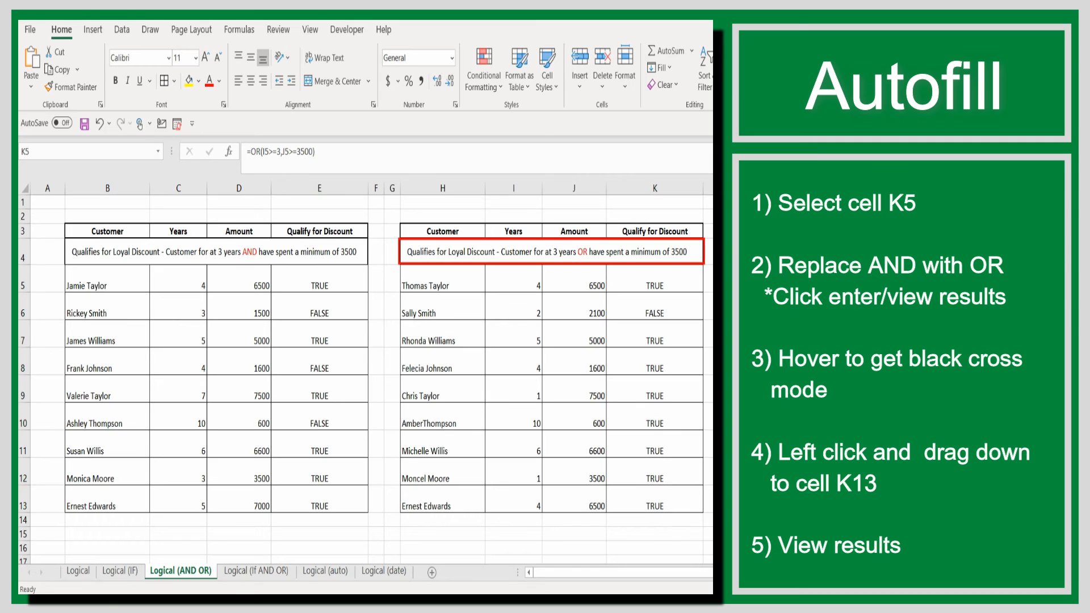
Check the years and amounts of the customers in rows 6 to 13 against their OR discount results in column K.
{"action": "left_click", "coordinate": [414, 307]}
{"action": "left_click_drag", "start_coordinate": [499, 303], "coordinate": [560, 336]}
{"action": "left_click_drag", "start_coordinate": [425, 358], "coordinate": [704, 353]}
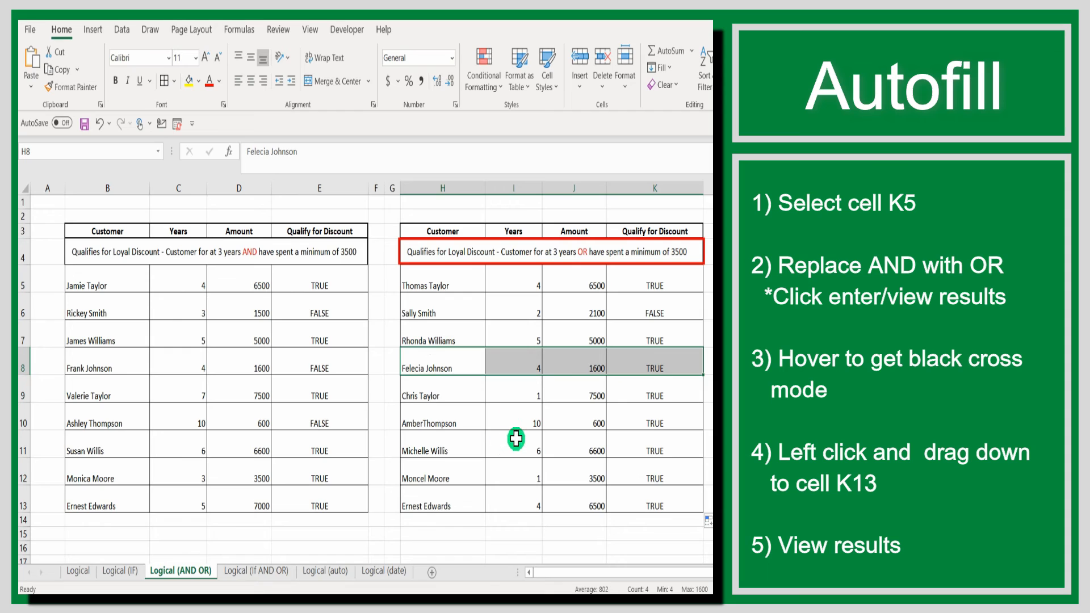
{"action": "left_click_drag", "start_coordinate": [428, 397], "coordinate": [659, 392]}
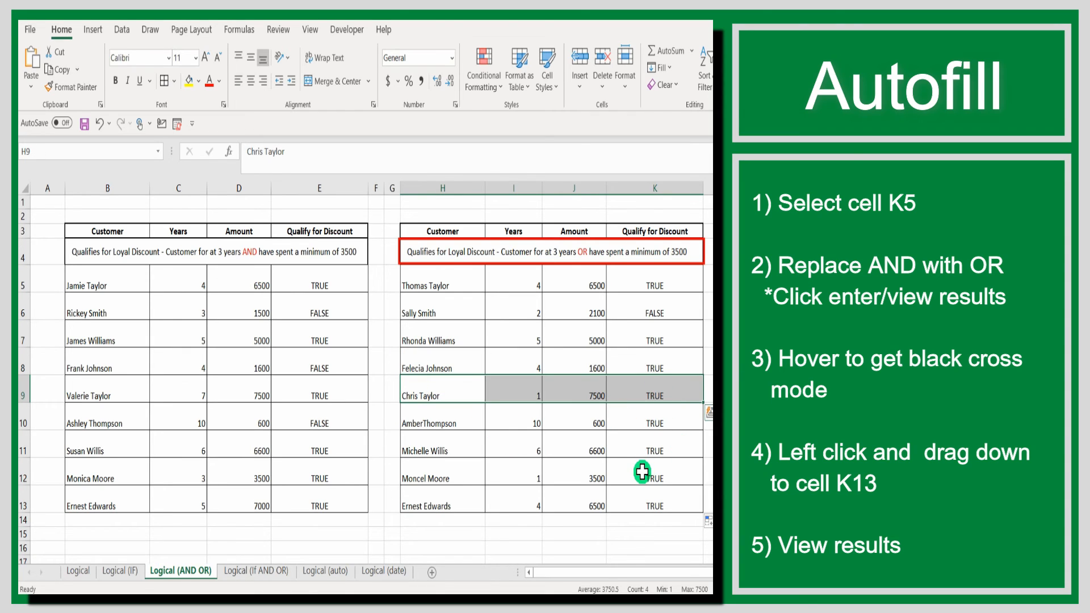
{"action": "left_click_drag", "start_coordinate": [425, 414], "coordinate": [675, 423]}
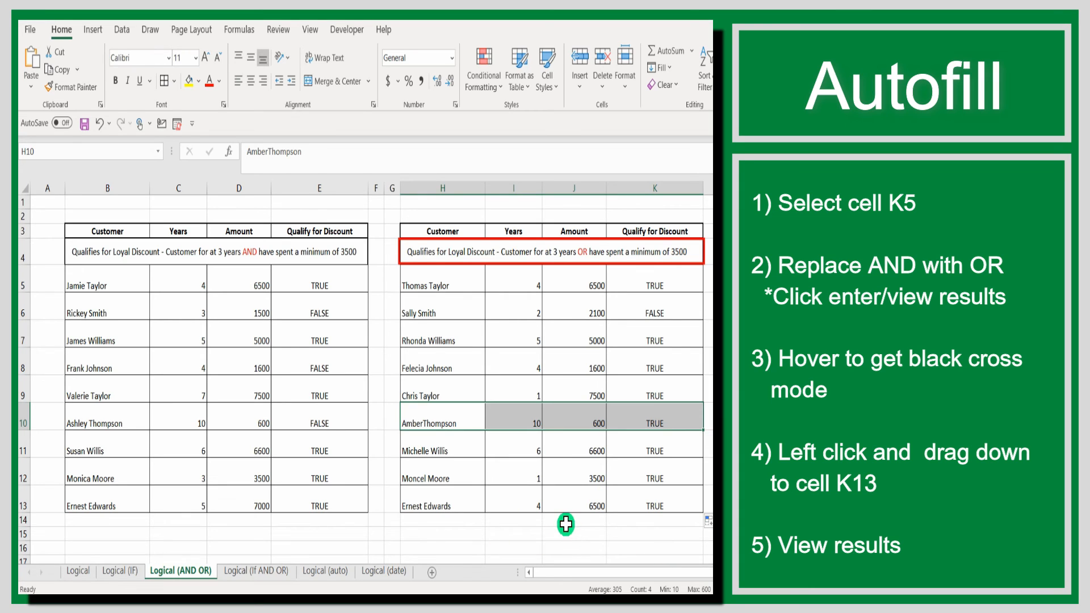
{"action": "left_click_drag", "start_coordinate": [426, 443], "coordinate": [657, 449]}
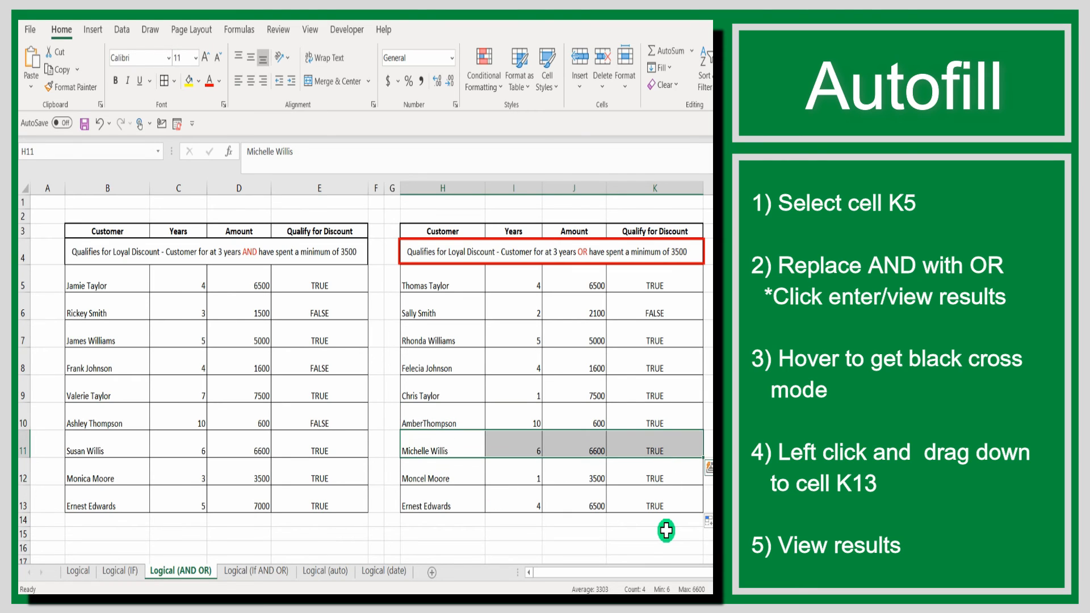
{"action": "left_click_drag", "start_coordinate": [428, 472], "coordinate": [657, 461]}
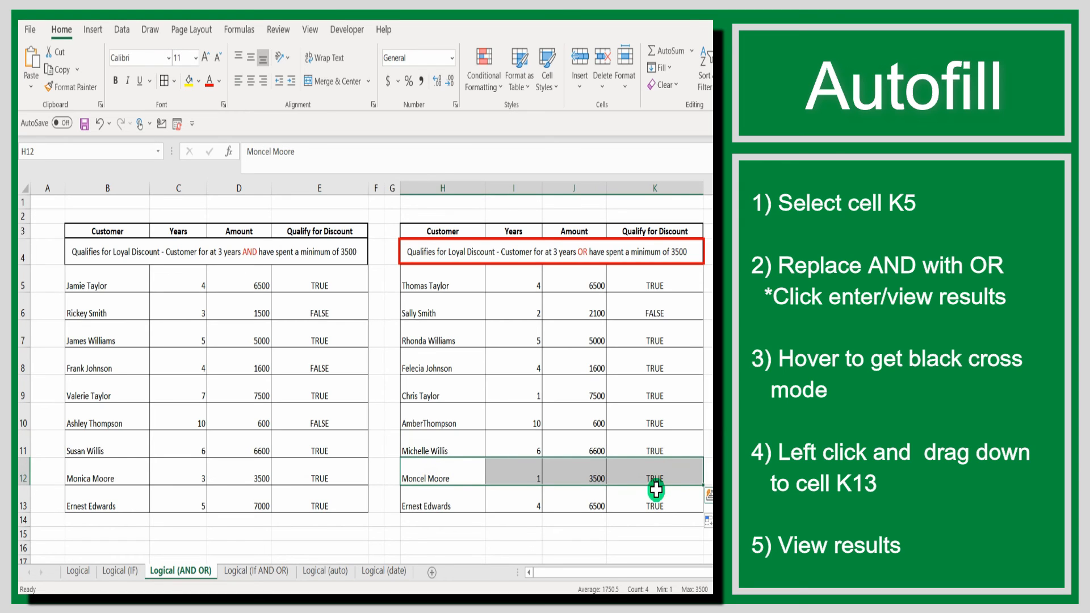
{"action": "left_click_drag", "start_coordinate": [439, 501], "coordinate": [636, 494]}
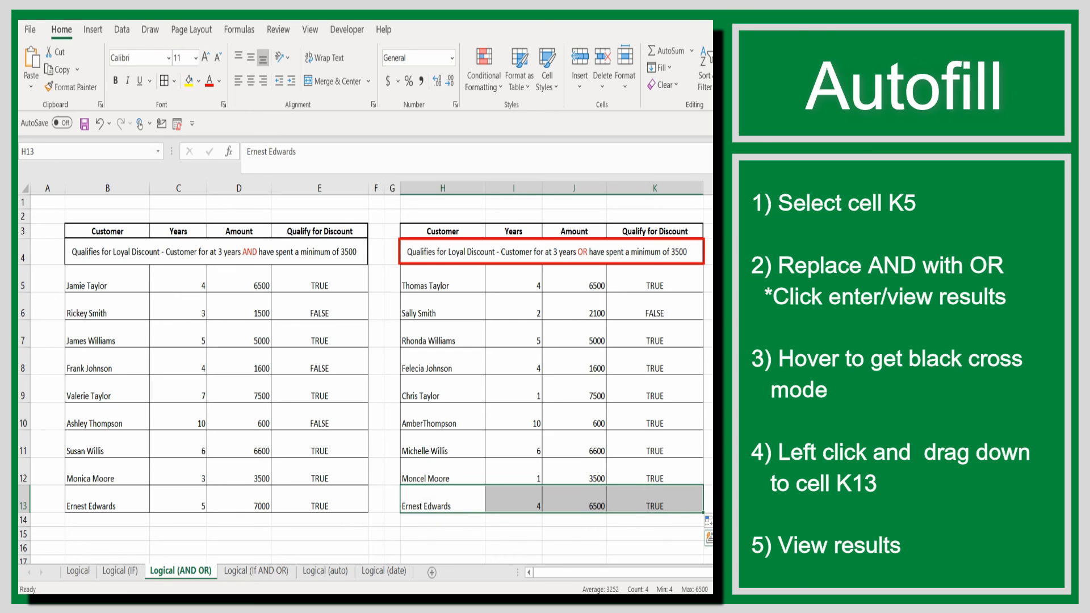
{"action": "left_click", "coordinate": [657, 549]}
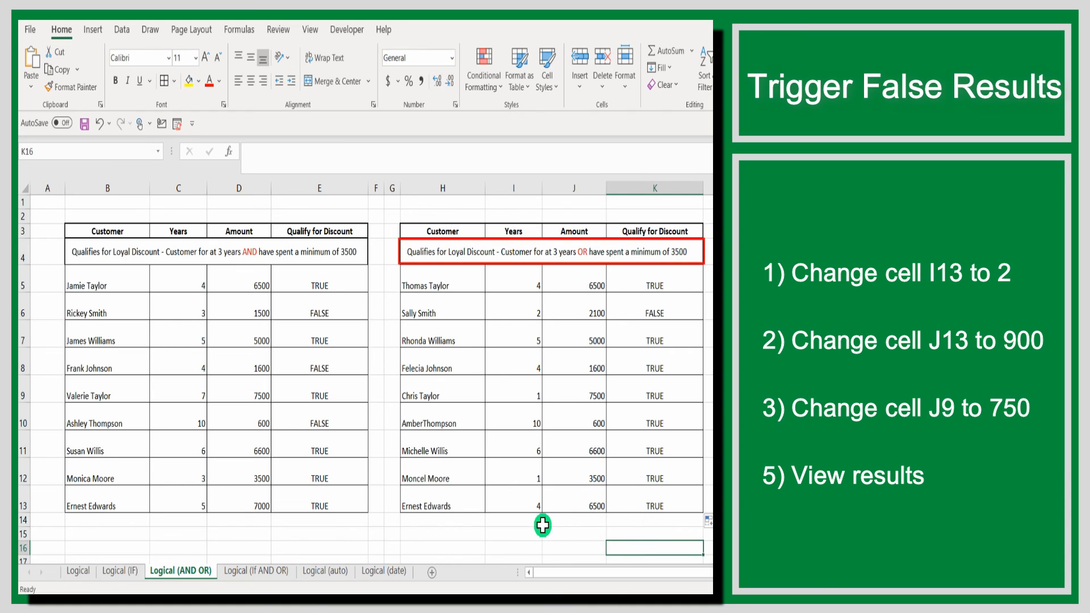
Set the years in cell I13 to 2 and the amount in cell J13 to 900, and check the result in K13.
{"action": "left_click", "coordinate": [530, 505]}
{"action": "type", "text": "2"}
{"action": "key", "text": "Tab"}
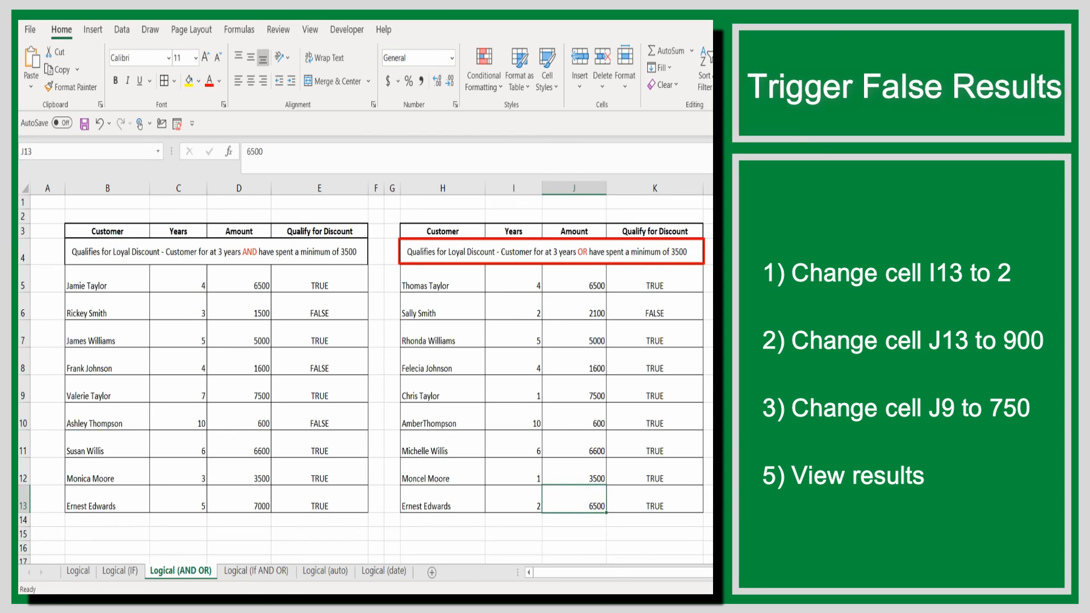
{"action": "type", "text": "90"}
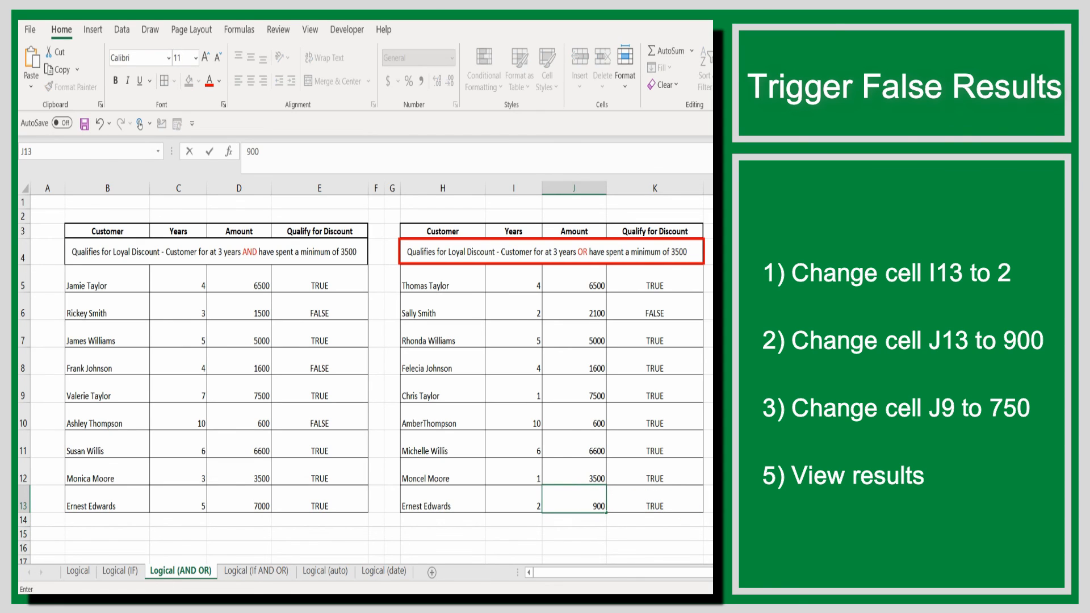
{"action": "key", "text": "Return"}
{"action": "left_click", "coordinate": [639, 499]}
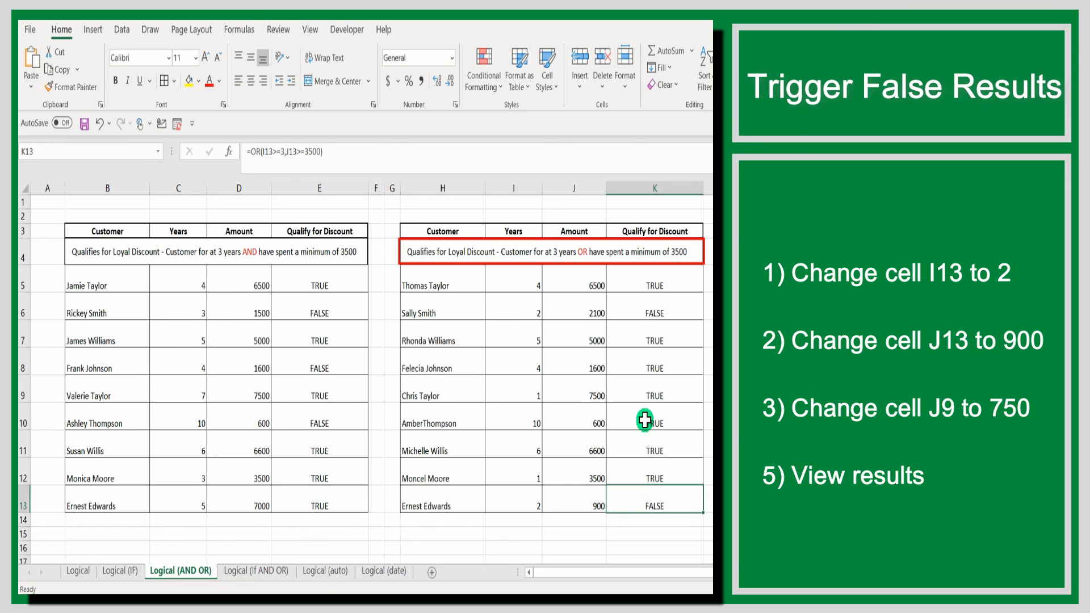
Change the amount in cell J9 to 750 and check the OR discount results in cells K9 and K13.
{"action": "left_click_drag", "start_coordinate": [440, 390], "coordinate": [653, 390]}
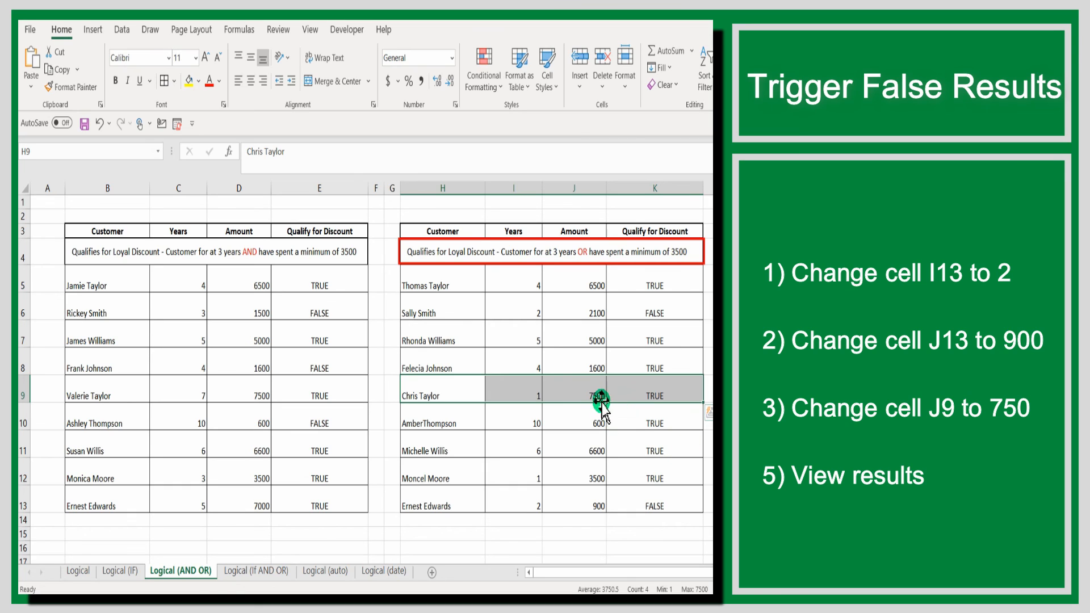
{"action": "left_click", "coordinate": [591, 386]}
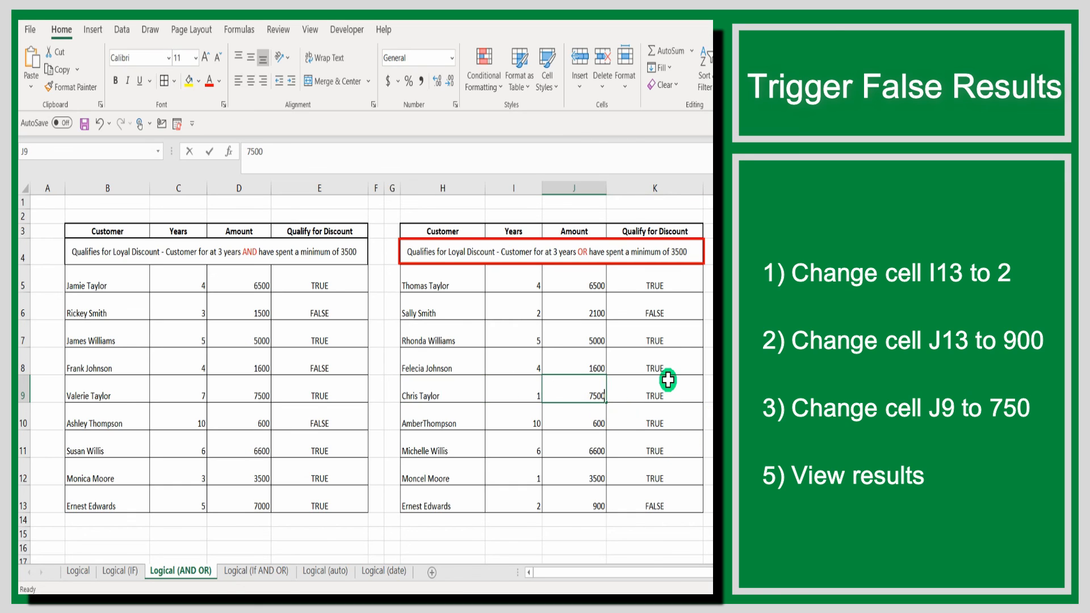
{"action": "type", "text": "75"}
{"action": "key", "text": "Return"}
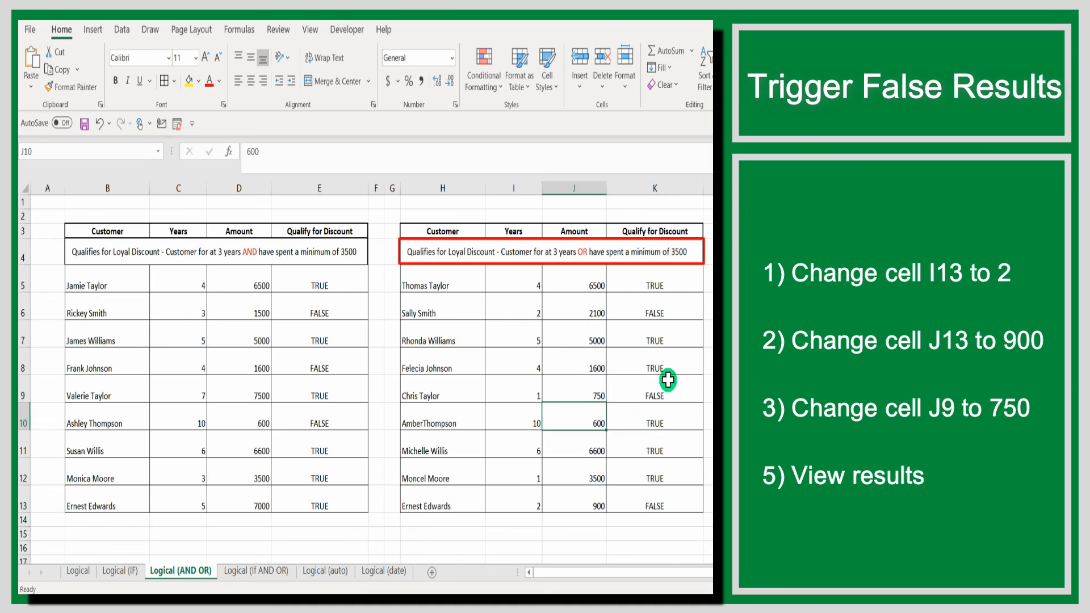
{"action": "left_click", "coordinate": [668, 382]}
{"action": "left_click", "coordinate": [678, 501]}
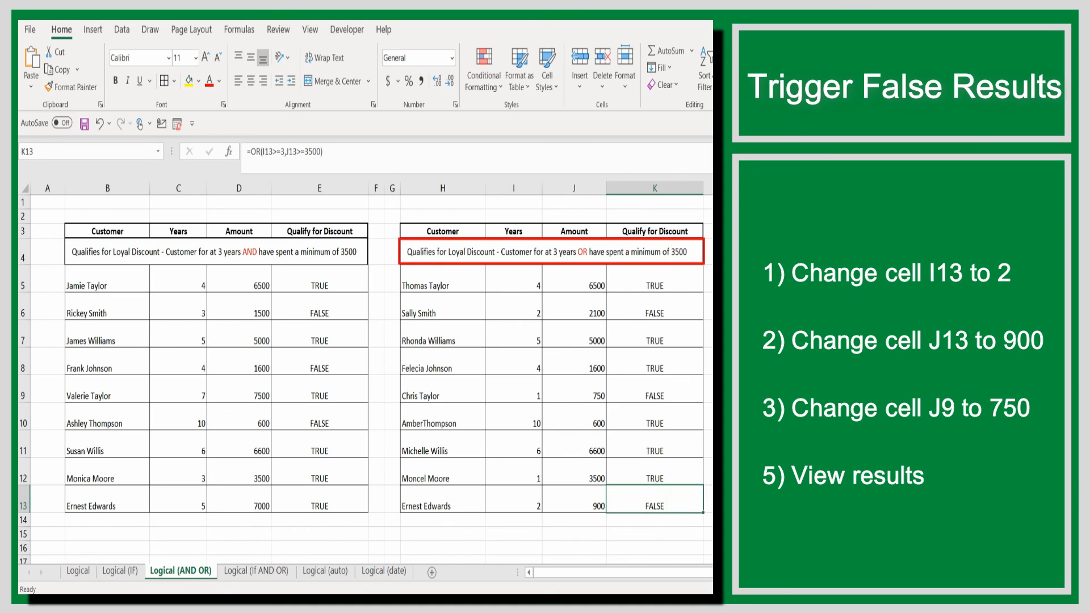